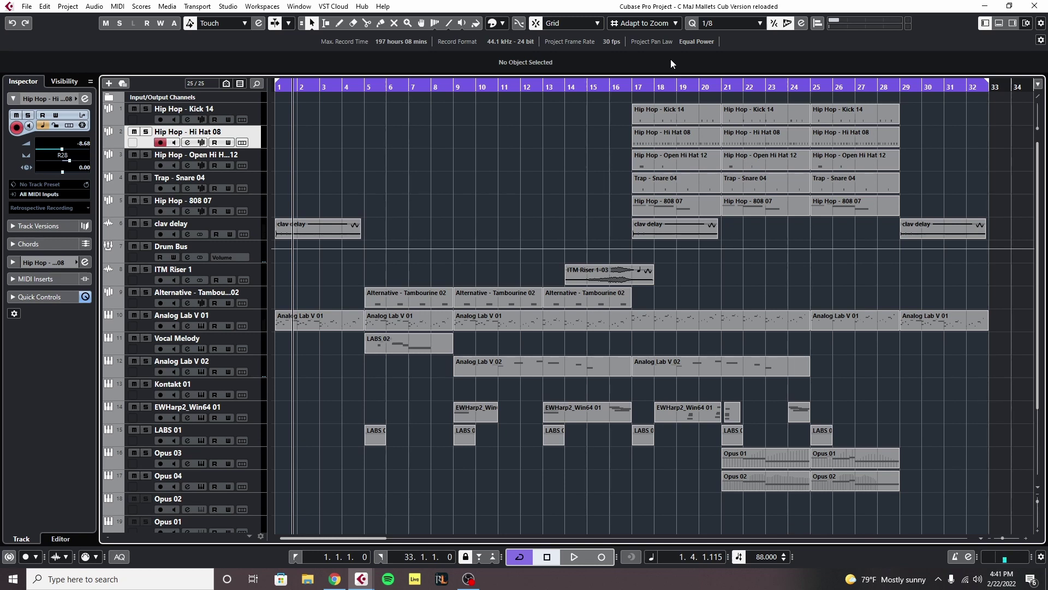
Step: Play the Cubase project from bar 1 and stop it near bar 3
key("space")
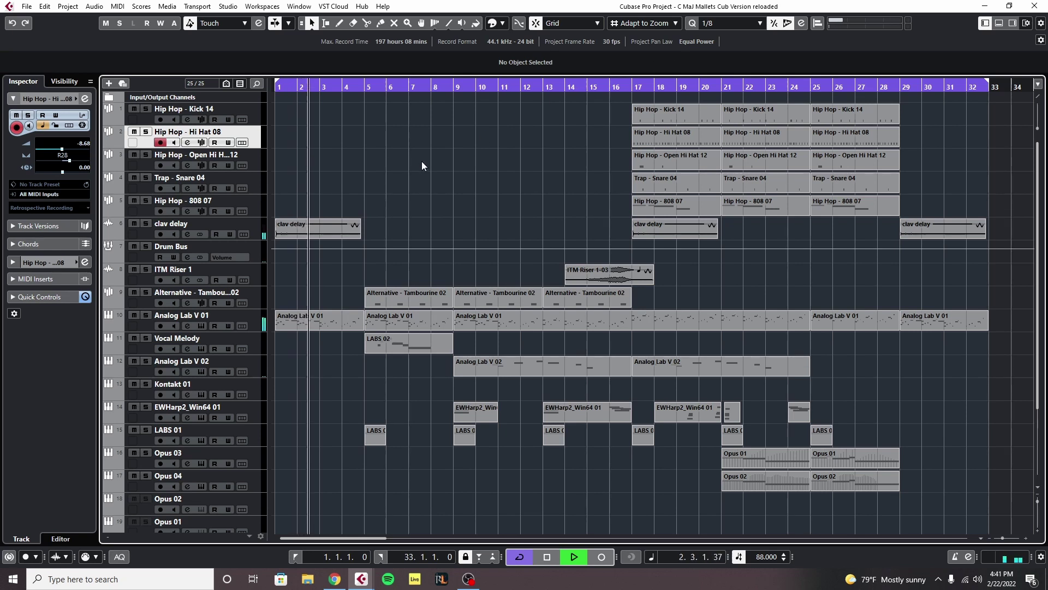
key("space")
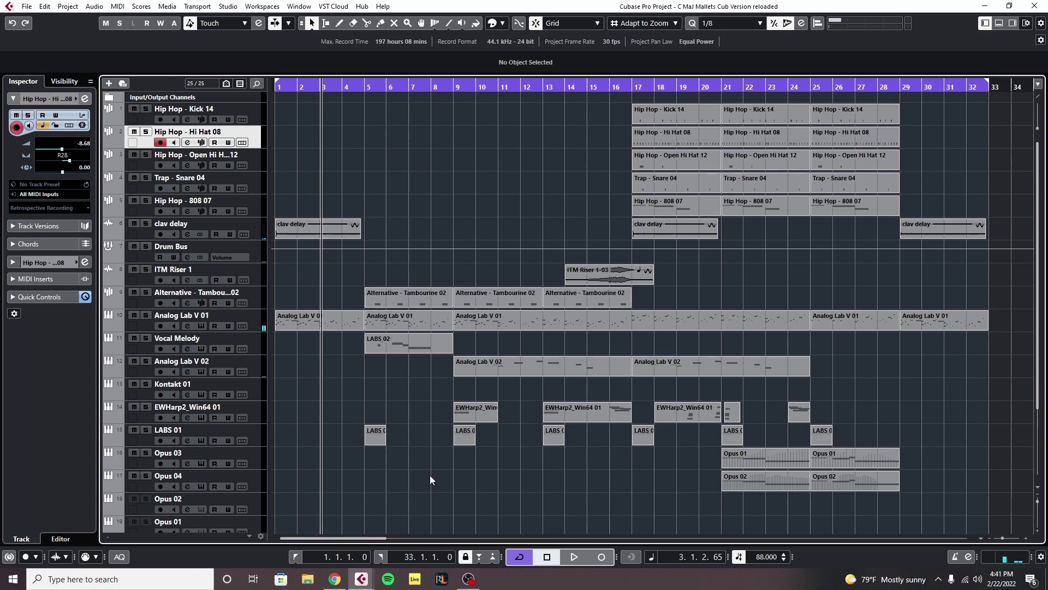
Step: Search Google for 'reaplugs' and open the official ReaPlugs page on reaper.fm
mouse_move(335, 578)
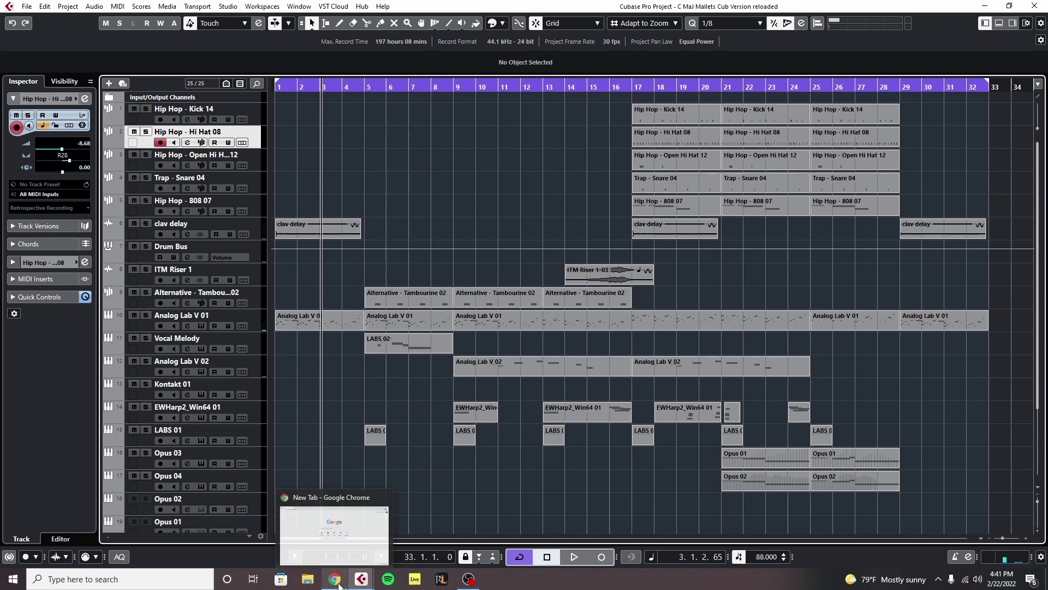
left_click(350, 521)
left_click(481, 213)
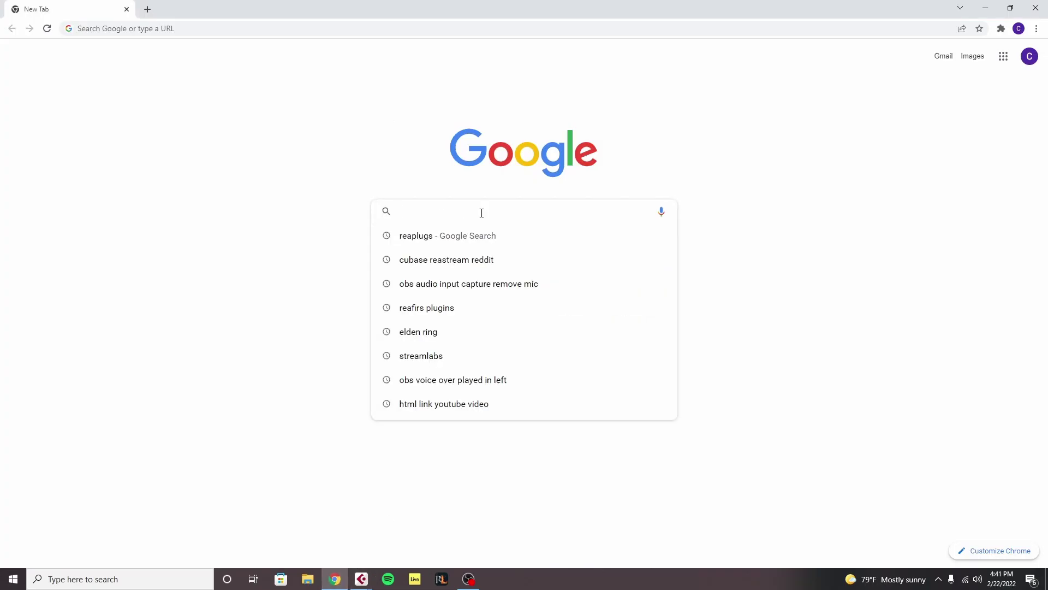
type("reapl")
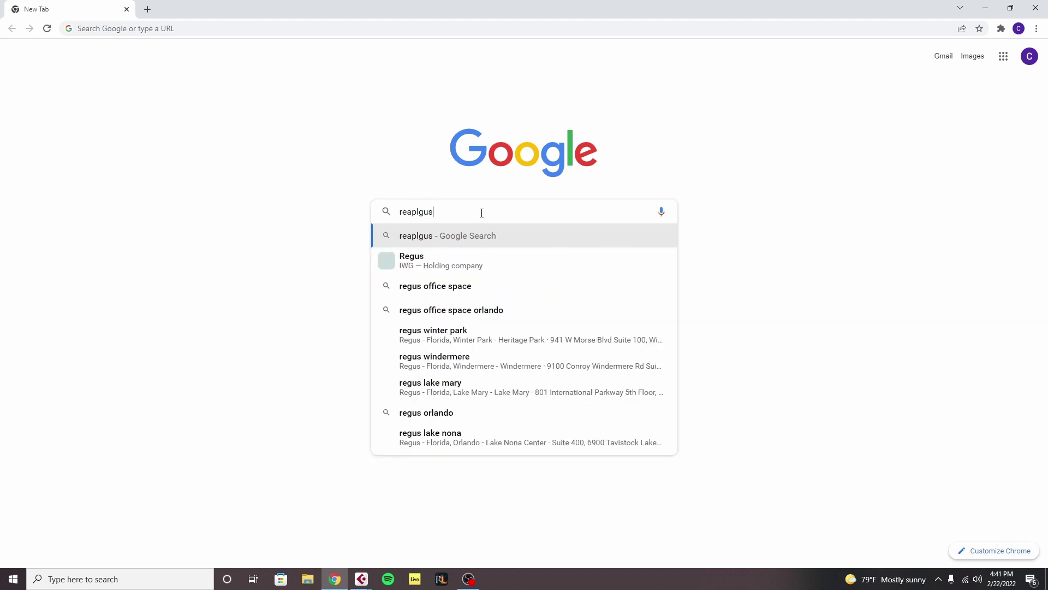
type("ugs")
key("Return")
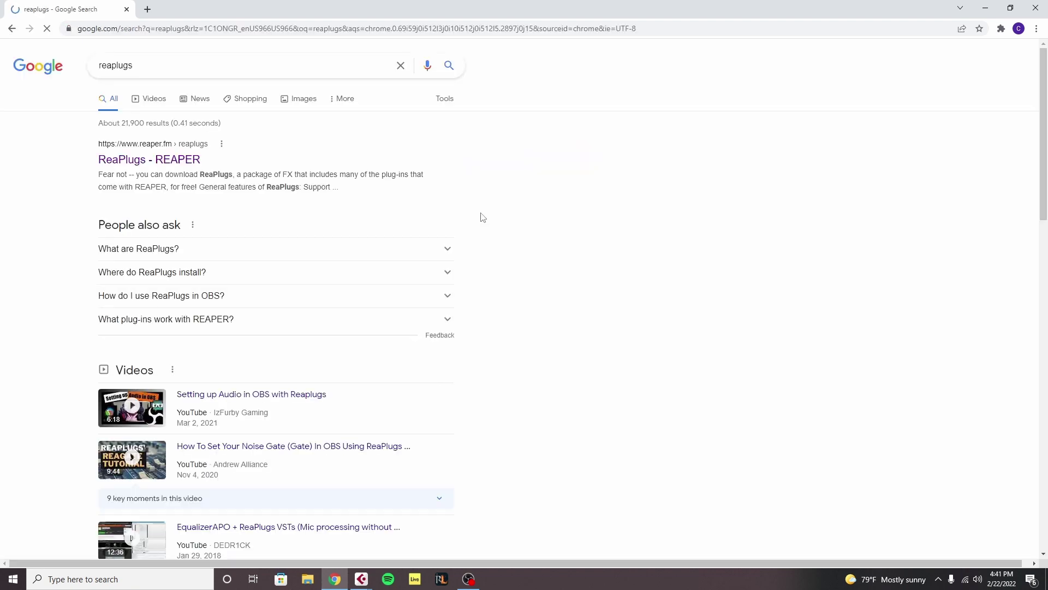
left_click(117, 163)
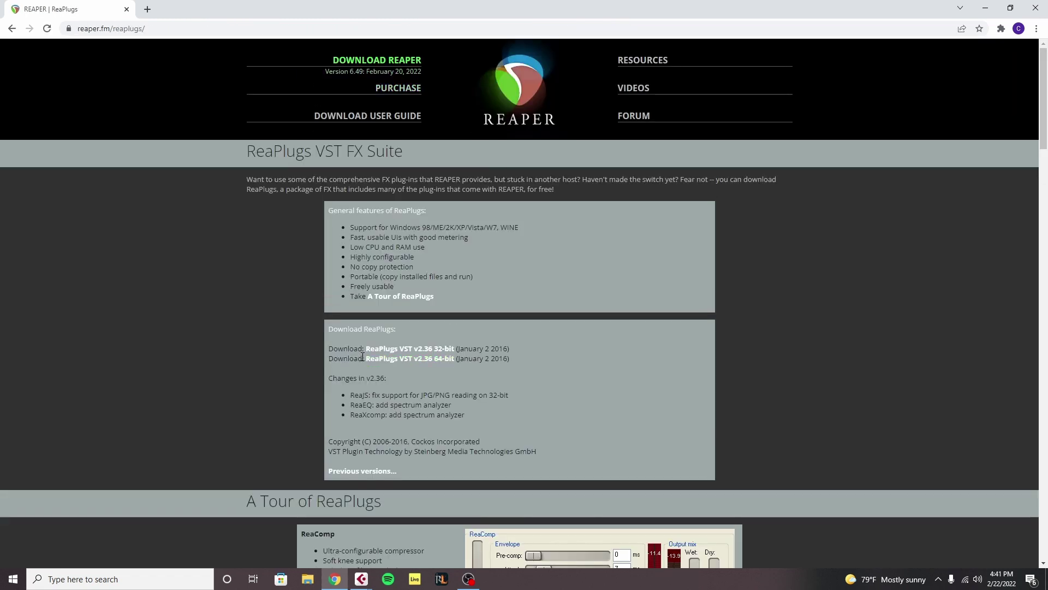
Step: Highlight the 64-bit ReaPlugs download line, then bring up the Cubase windows
left_click_drag(363, 356, 462, 359)
left_click(586, 365)
left_click(362, 577)
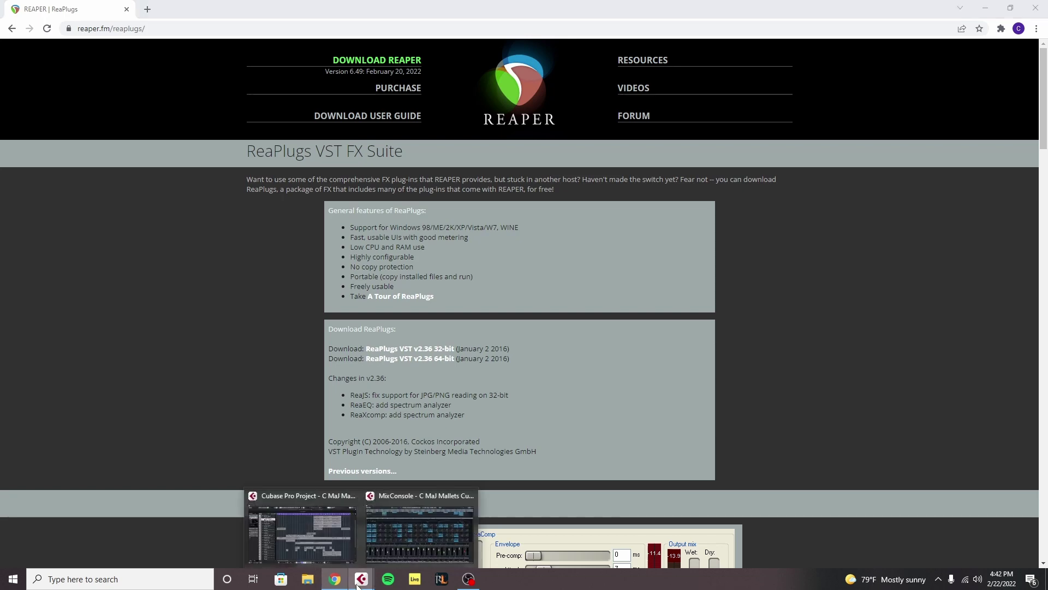
Step: Insert reastream-standalone into the Stereo Out's first insert slot in the MixConsole
left_click(337, 536)
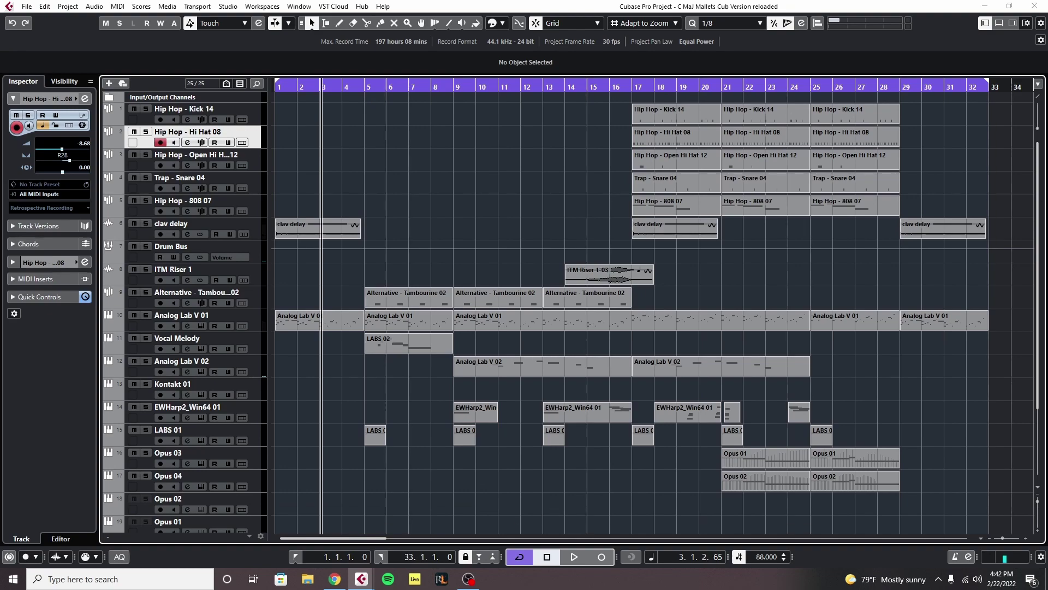
key("F3")
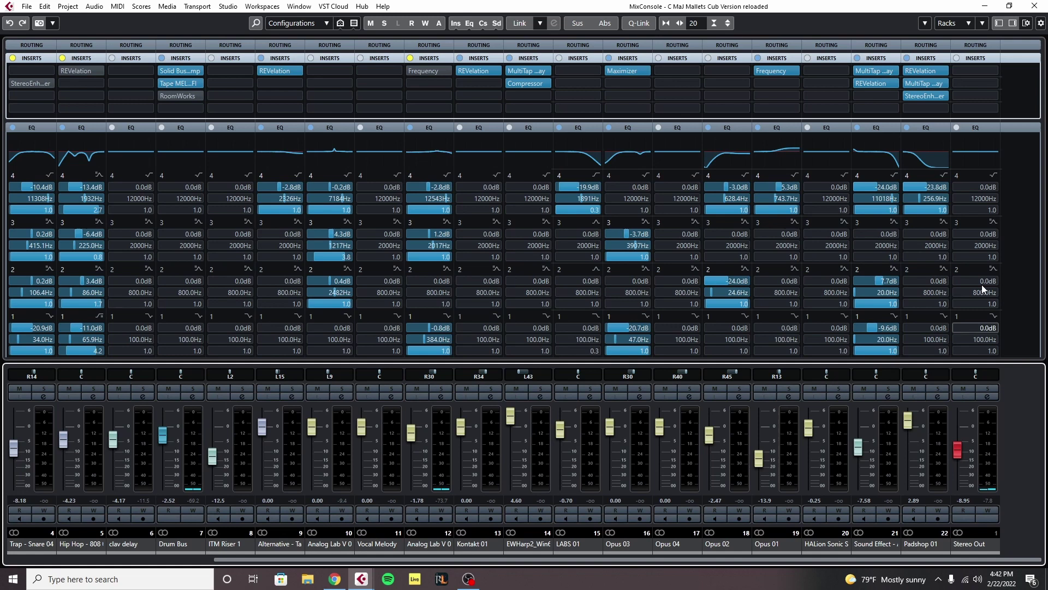
left_click(975, 71)
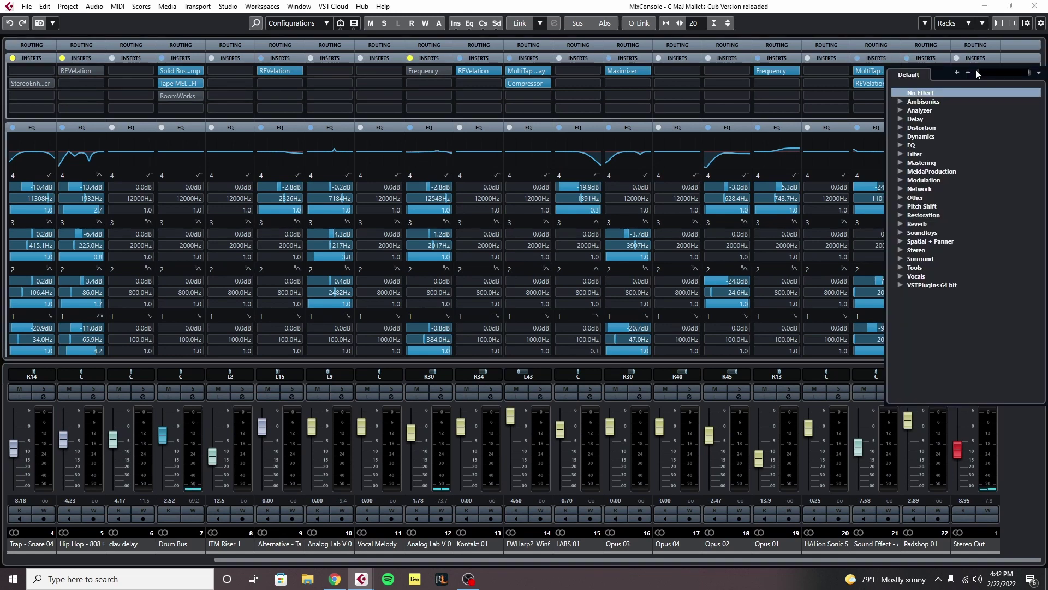
type("reastre")
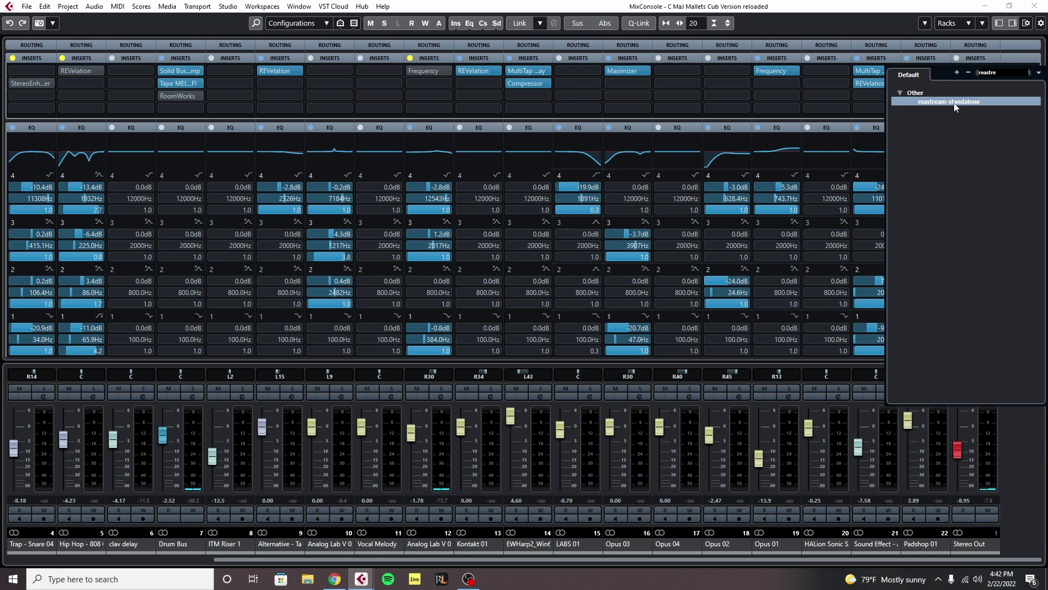
left_click(970, 103)
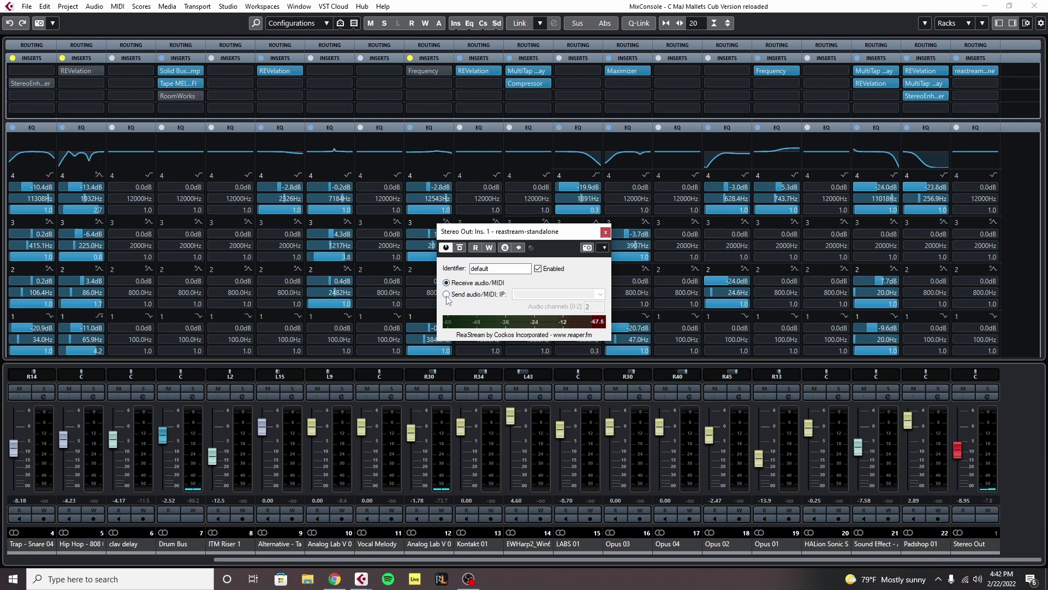
Step: Set ReaStream to send audio to local broadcast and close its window
left_click(447, 295)
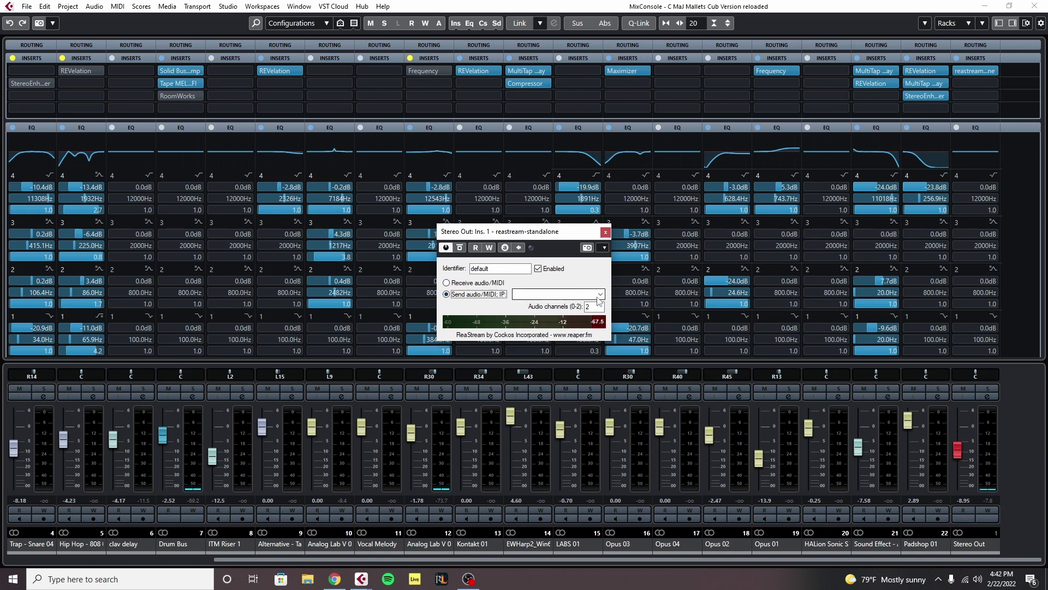
left_click(600, 294)
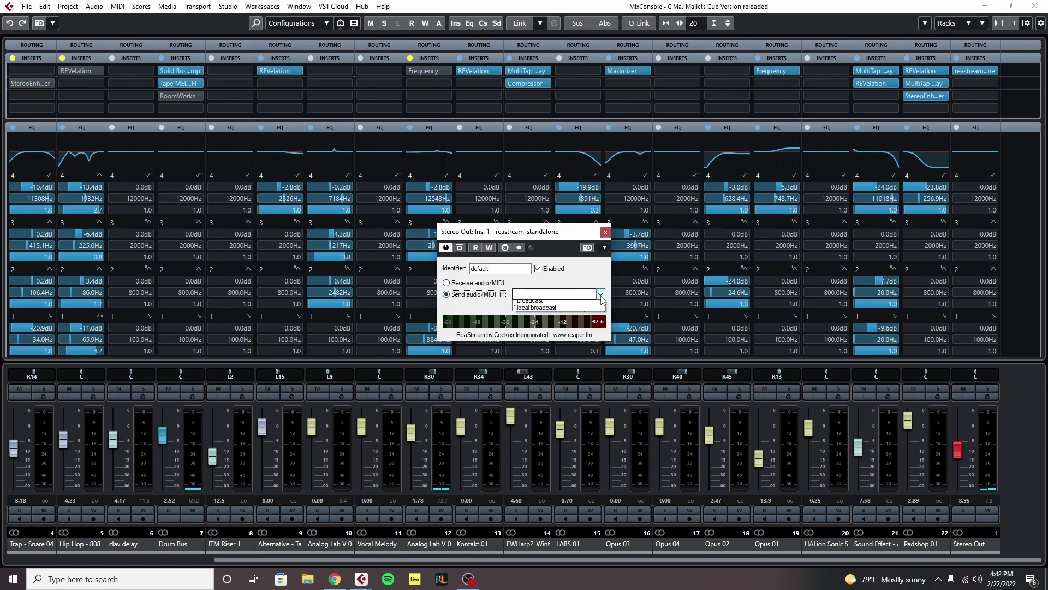
left_click(555, 312)
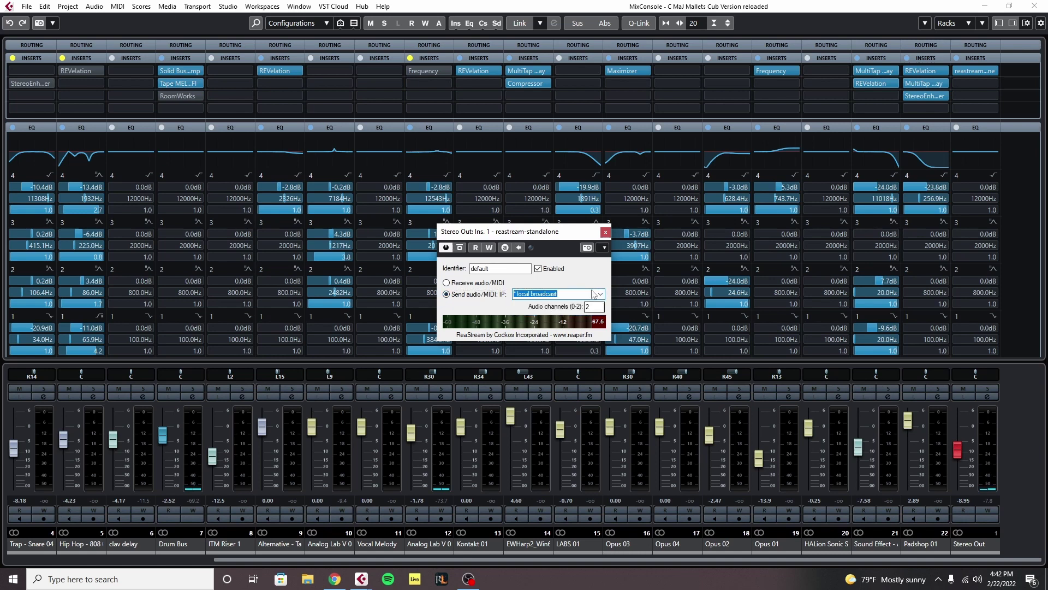
left_click(603, 233)
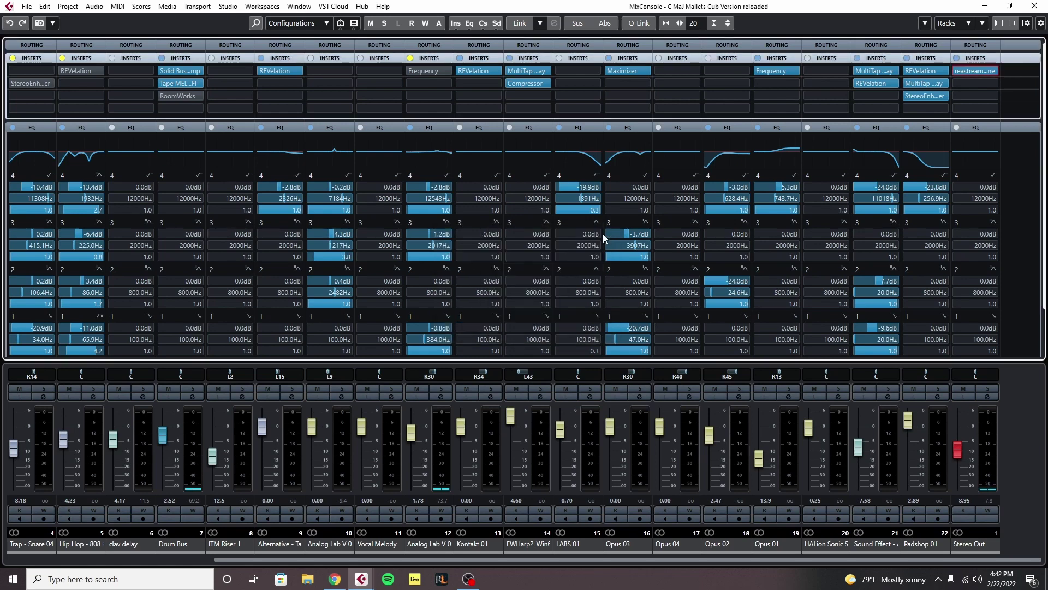
Step: Add an Audio Input Capture source in OBS using the default device
left_click(468, 579)
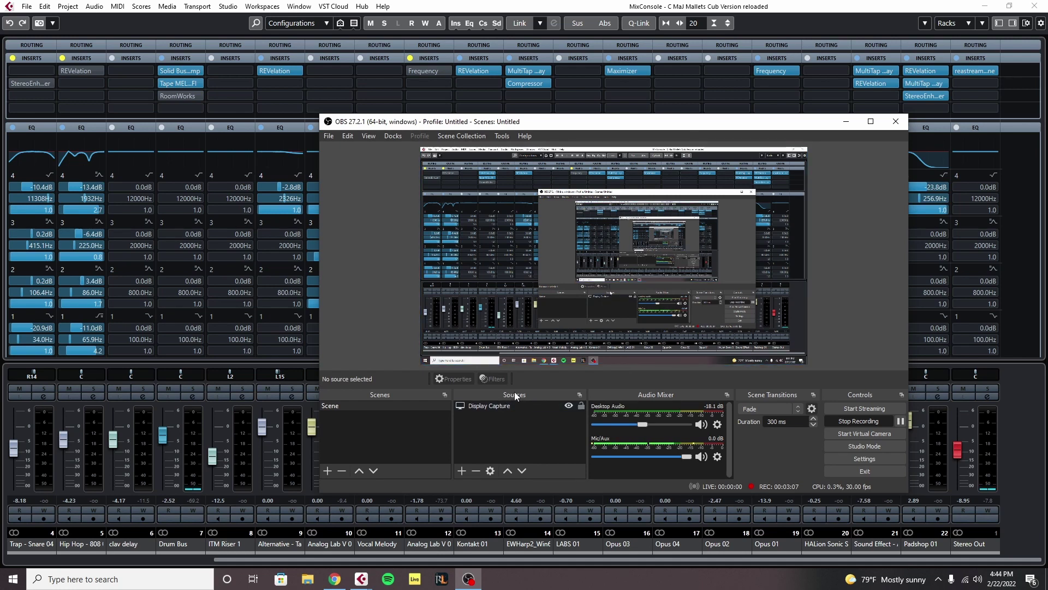
left_click(461, 472)
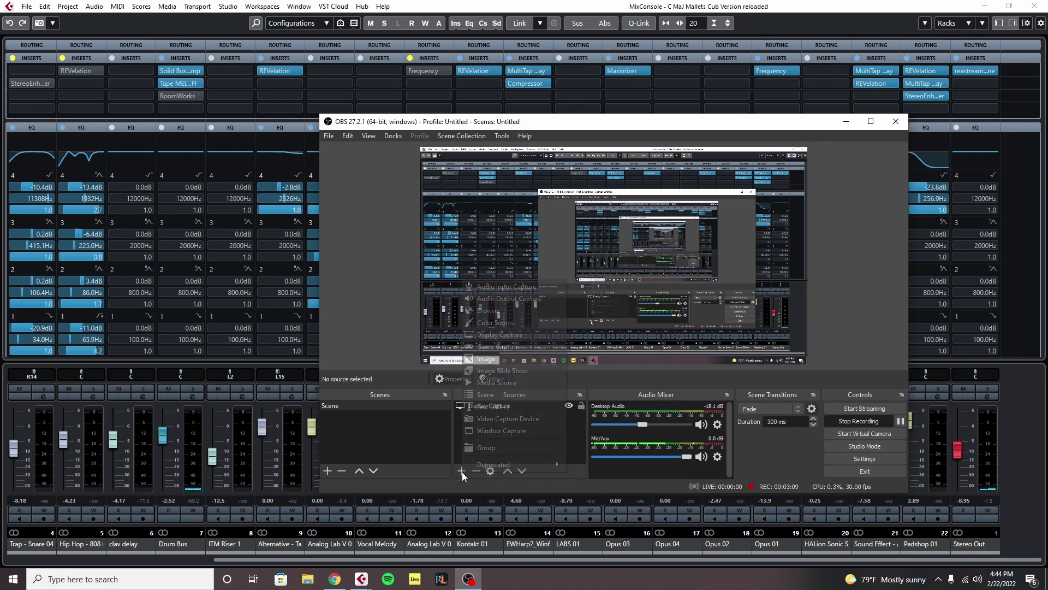
left_click(506, 286)
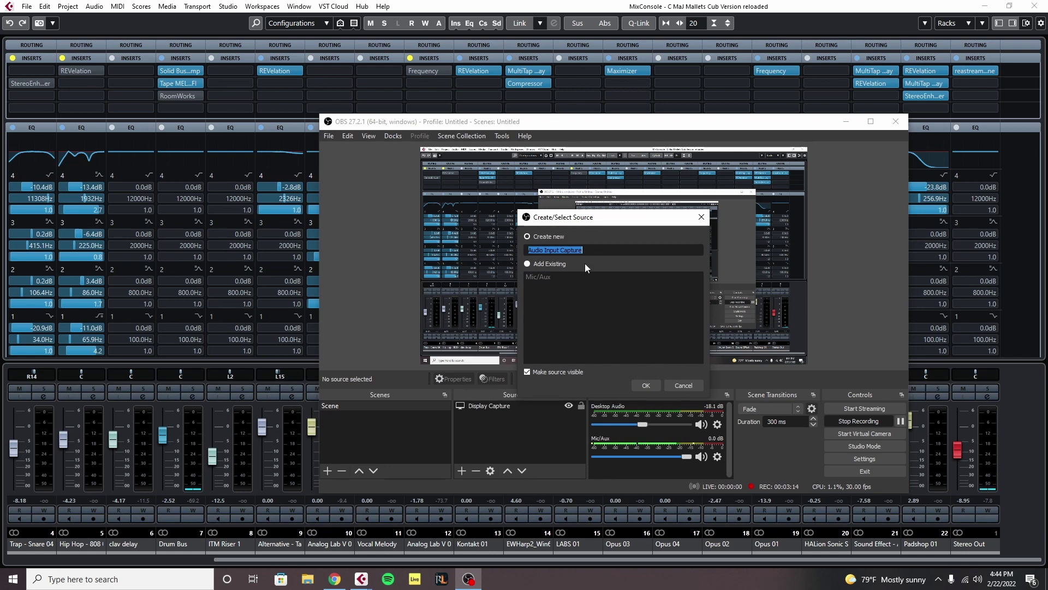
left_click(648, 387)
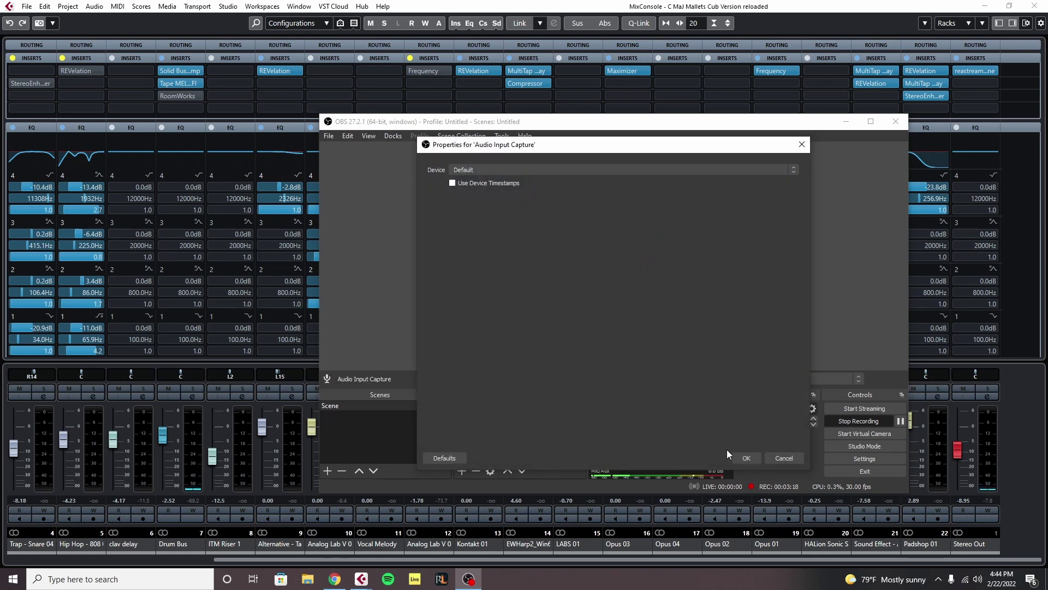
left_click(746, 455)
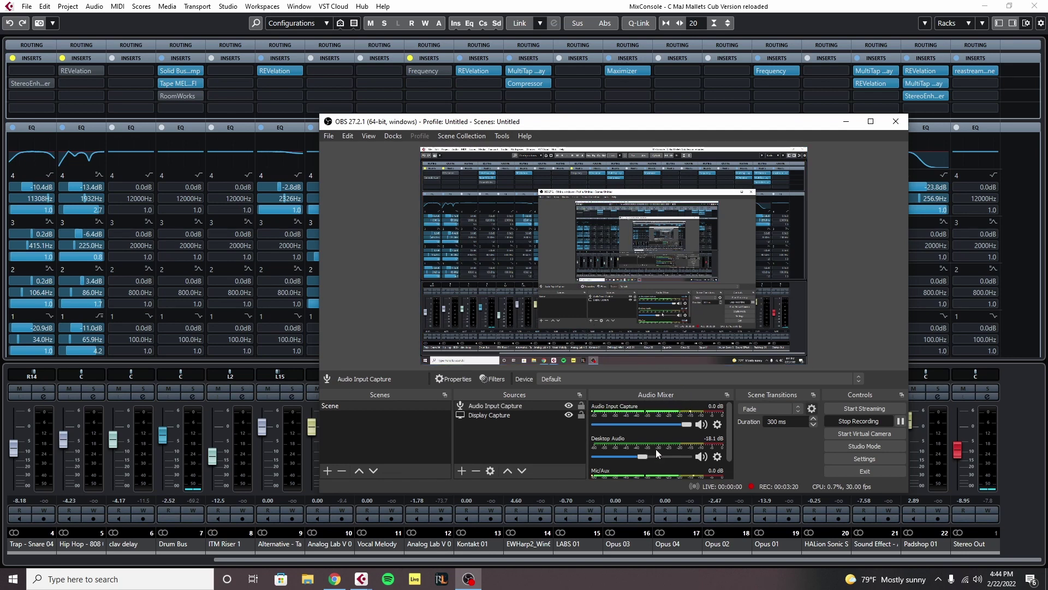
Step: Turn the Mic/Aux volume fader down to -inf dB
scroll(730, 425, "down", 2)
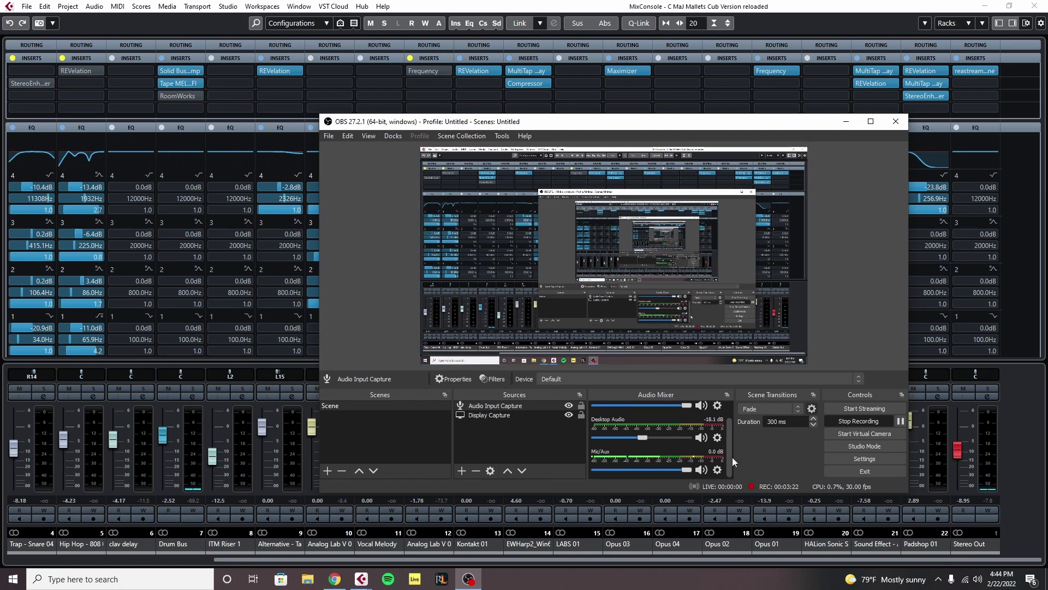
left_click_drag(689, 473, 595, 471)
scroll(726, 440, "up", 2)
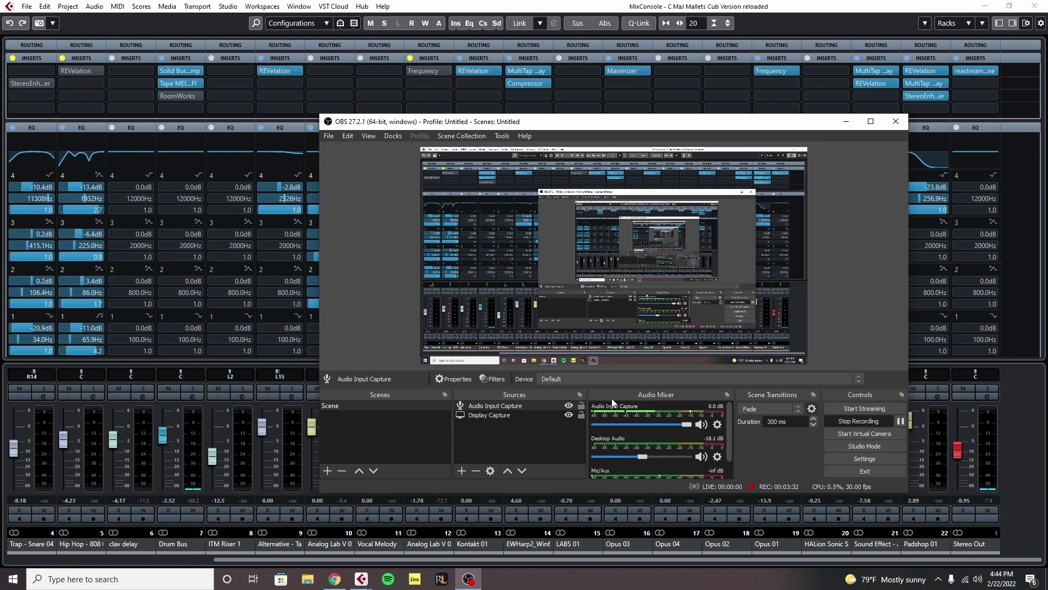
Step: Add a VST 2.x Plug-in filter with the default name to the Audio Input Capture
left_click(716, 425)
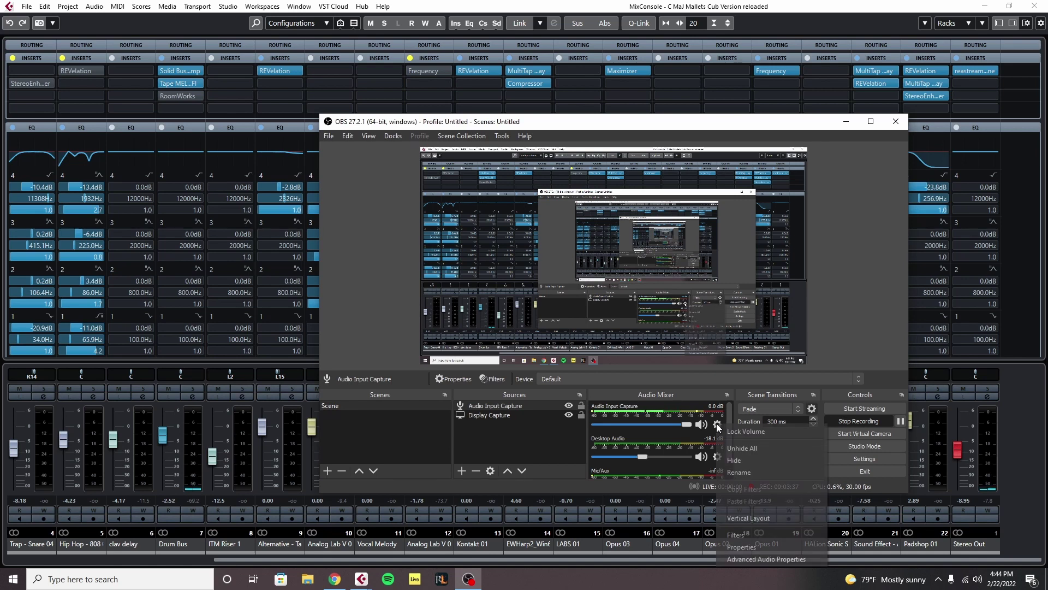
left_click(736, 536)
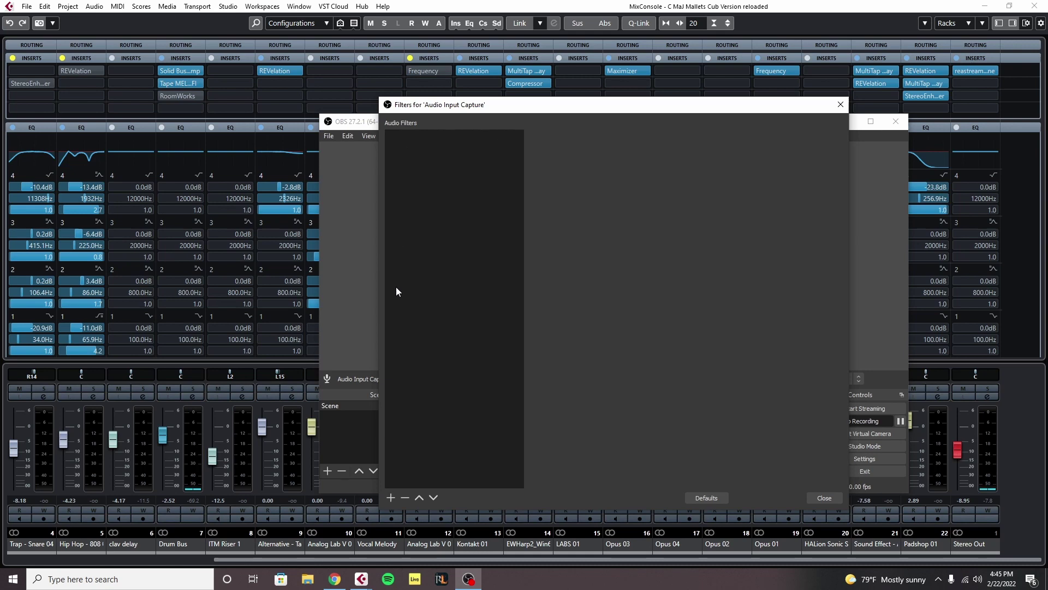
left_click(390, 497)
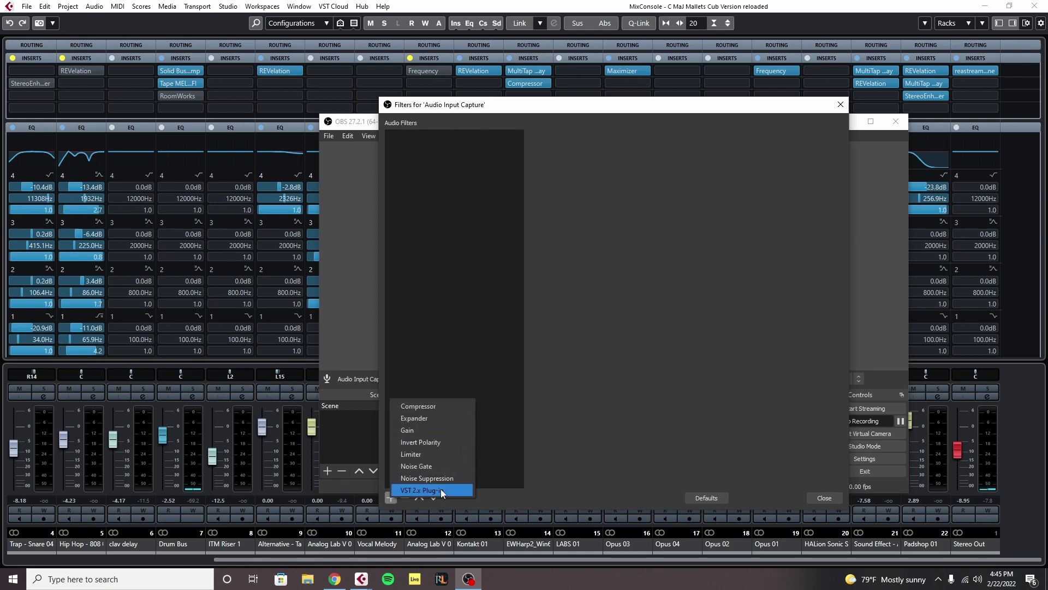
left_click(461, 491)
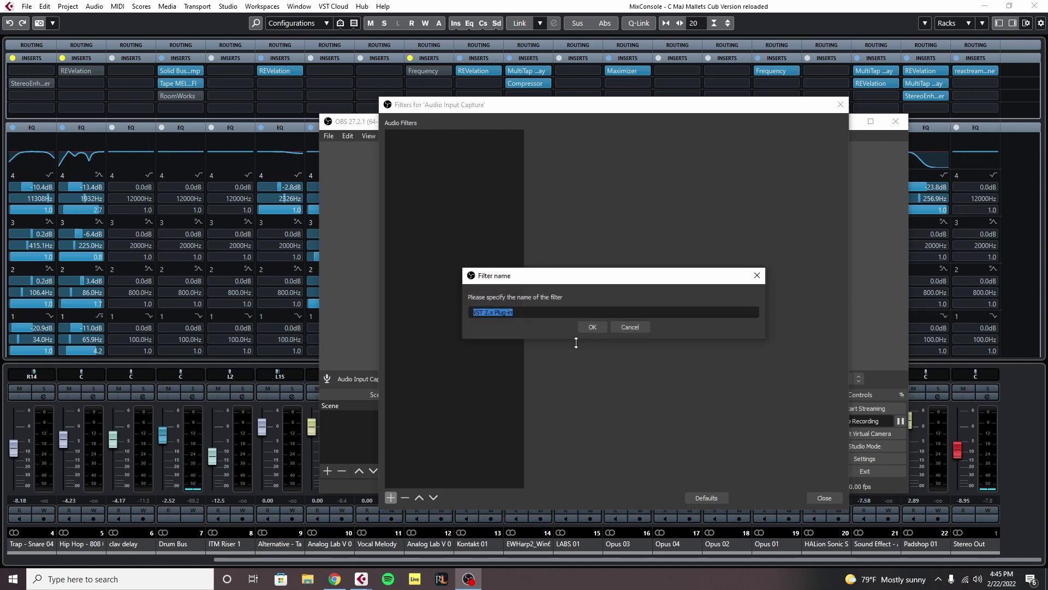
left_click(592, 326)
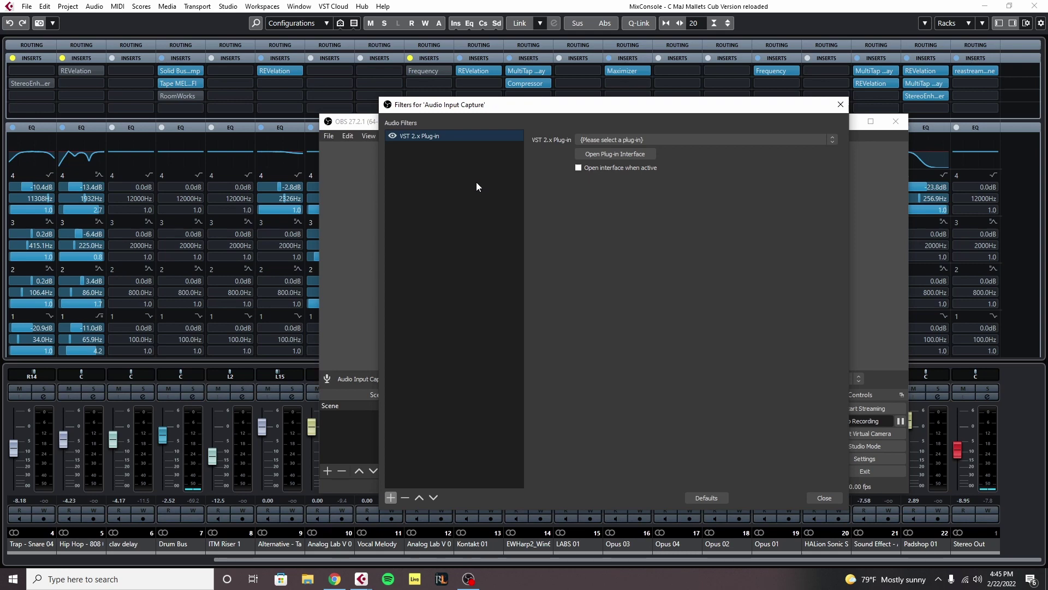
Step: Load reastream-standalone as the filter's plug-in, check its settings, and close the filters window
left_click(641, 137)
left_click_drag(833, 205, 822, 286)
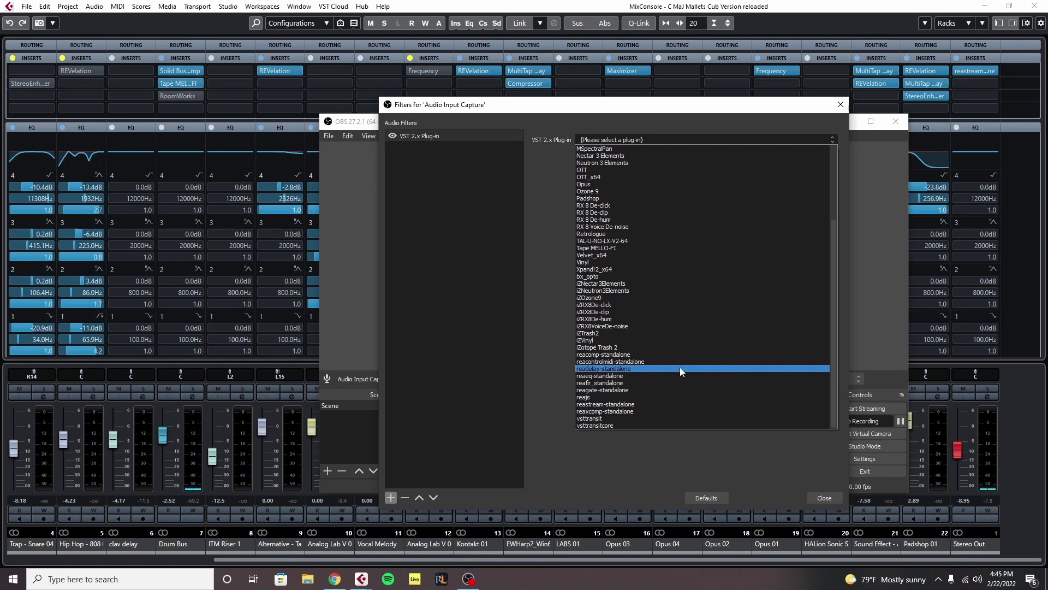
left_click(669, 404)
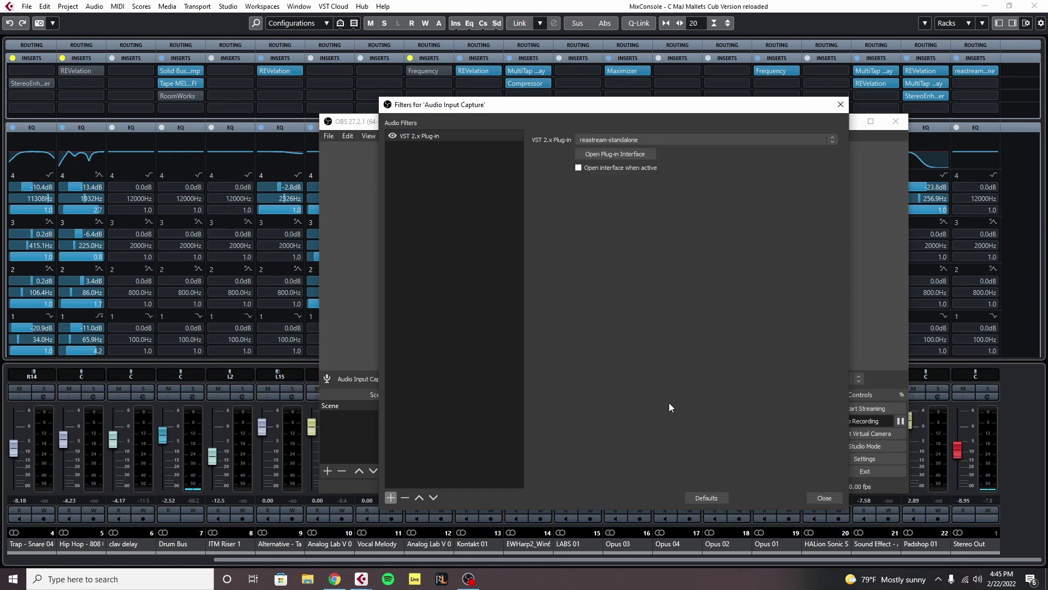
left_click(627, 156)
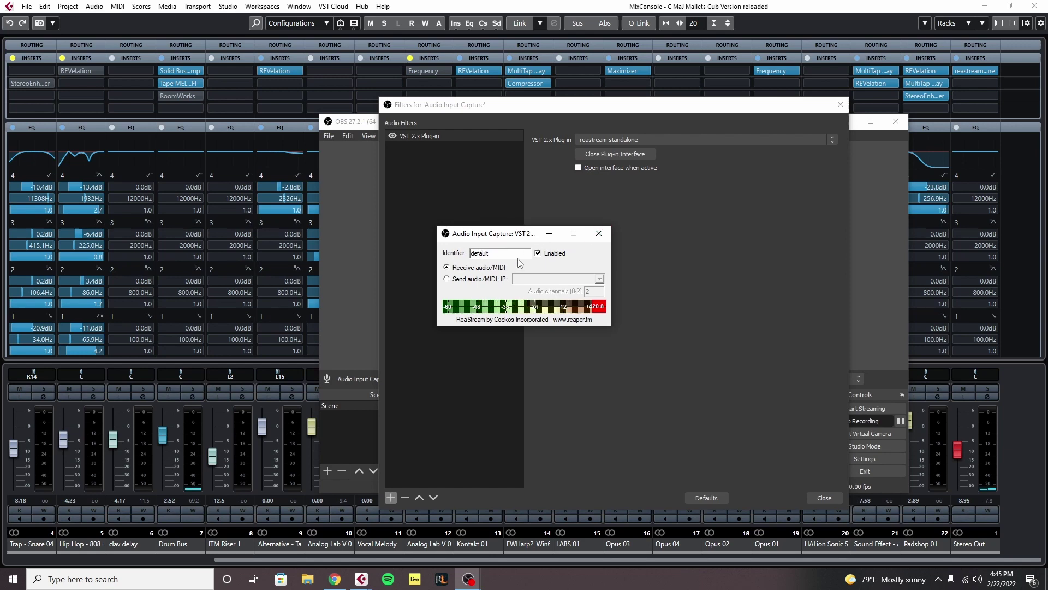
left_click(599, 233)
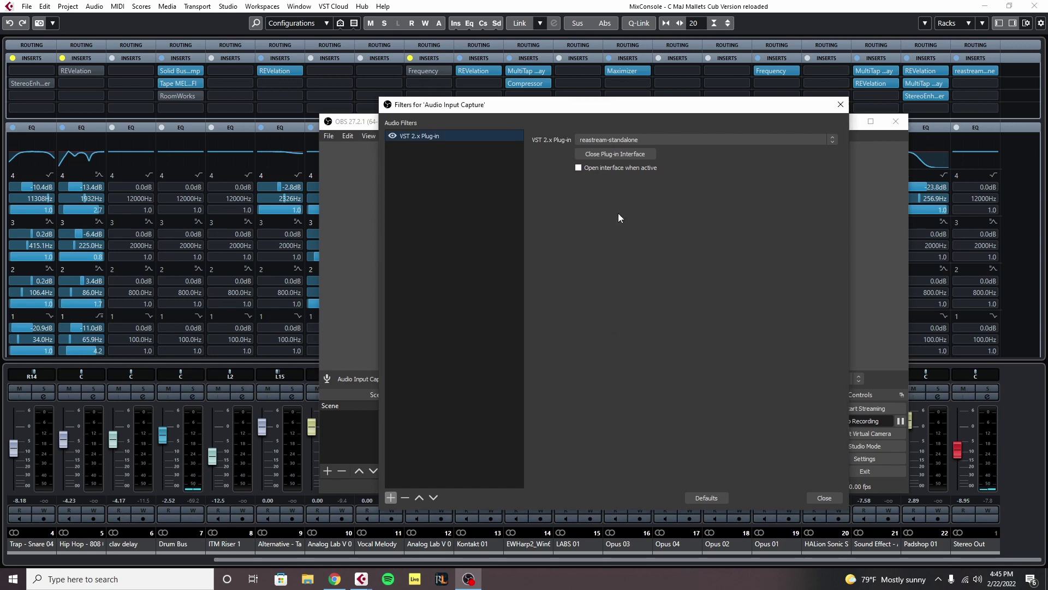
left_click(825, 497)
Step: Minimize OBS, close the MixConsole, and start Cubase playback from bar 1
left_click(845, 121)
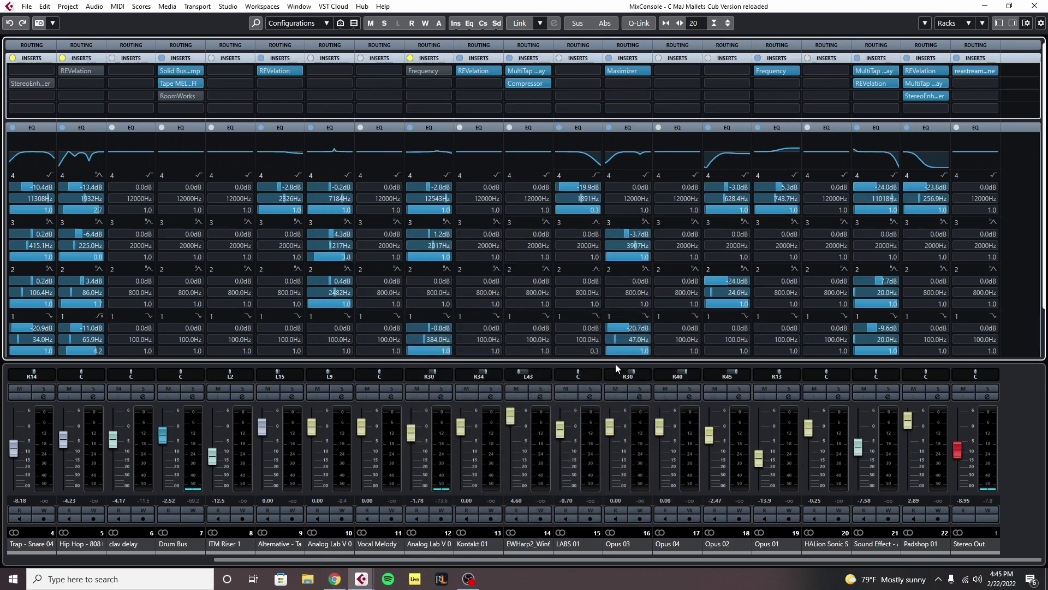
left_click(1034, 6)
left_click_drag(497, 83, 497, 77)
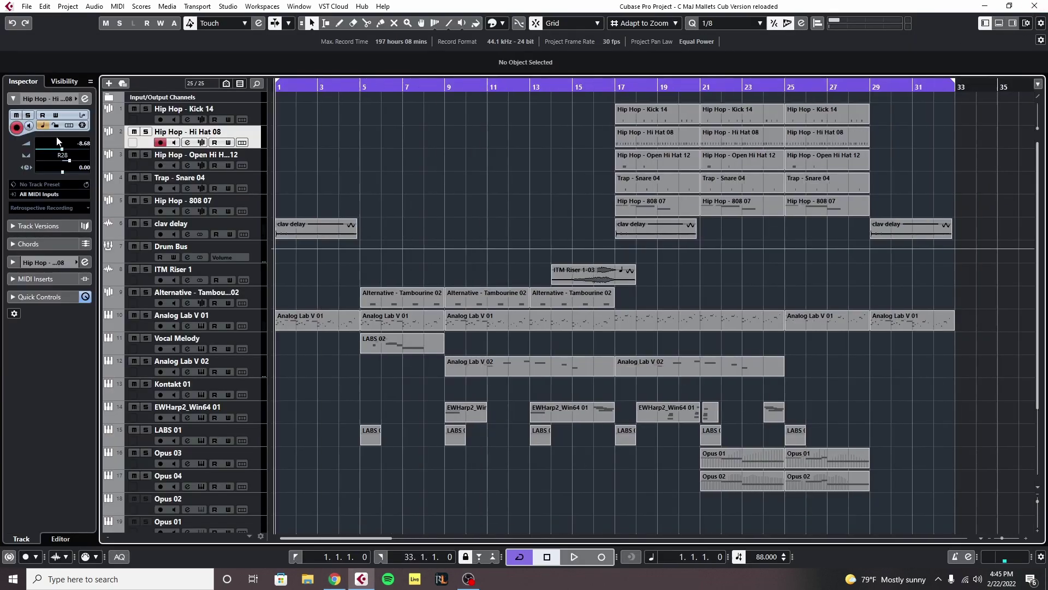
key("space")
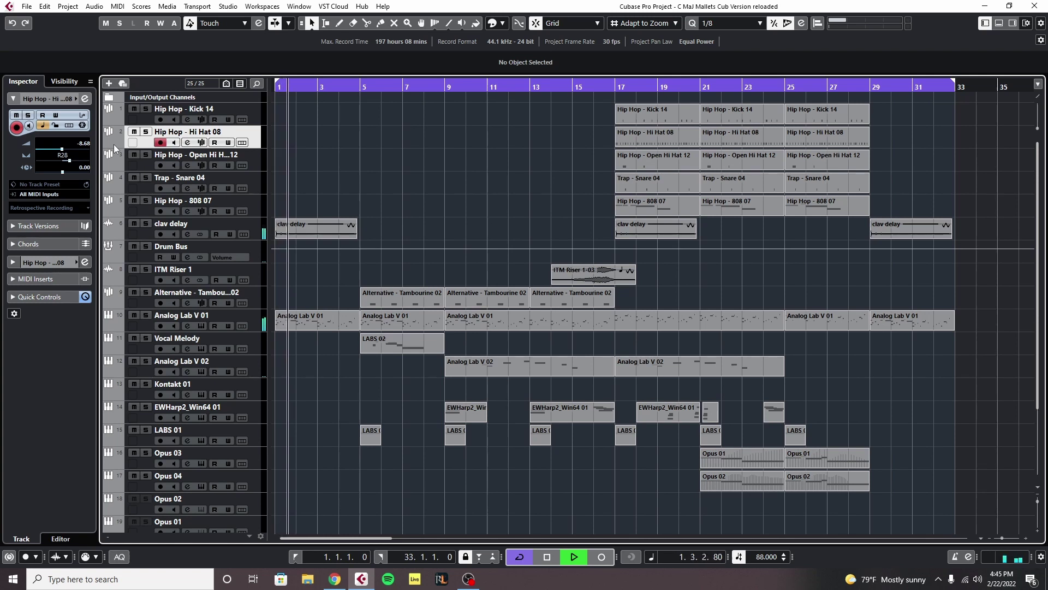